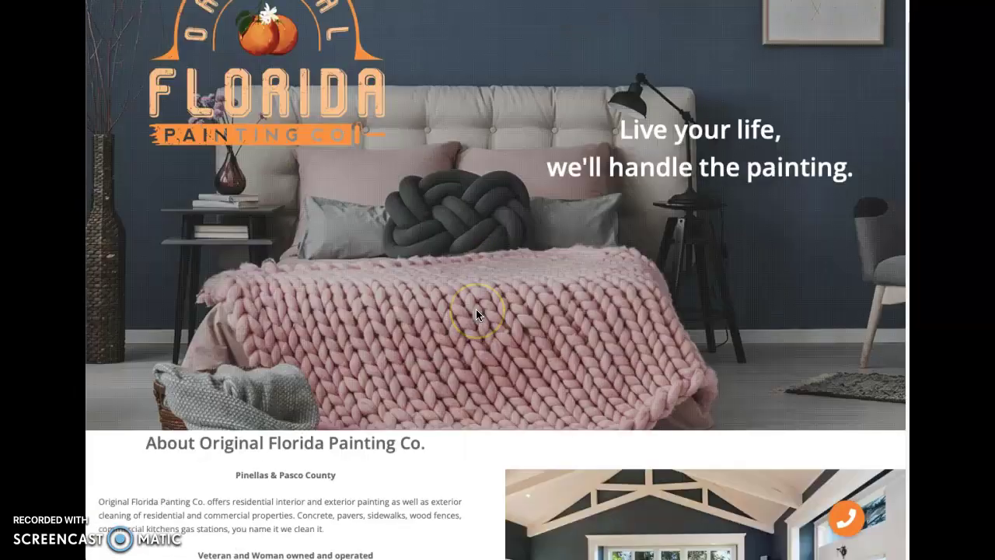
- Review the Original Florida Painting Co. homepage, including its about text, service descriptions, photo gallery and map
{"action": "scroll", "coordinate": [482, 256], "scroll_direction": "down", "scroll_amount": 7}
{"action": "scroll", "coordinate": [484, 269], "scroll_direction": "down", "scroll_amount": 15}
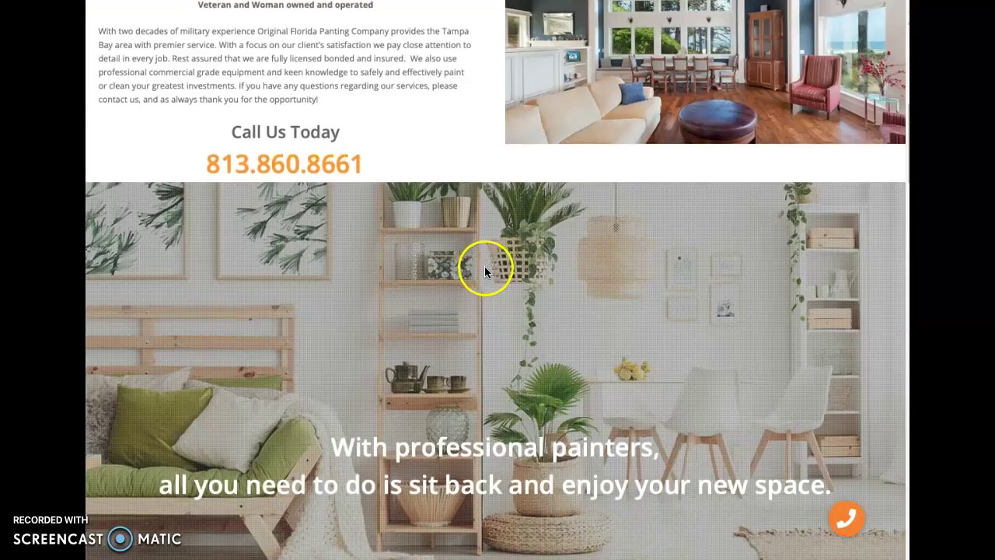
{"action": "scroll", "coordinate": [484, 268], "scroll_direction": "down", "scroll_amount": 13}
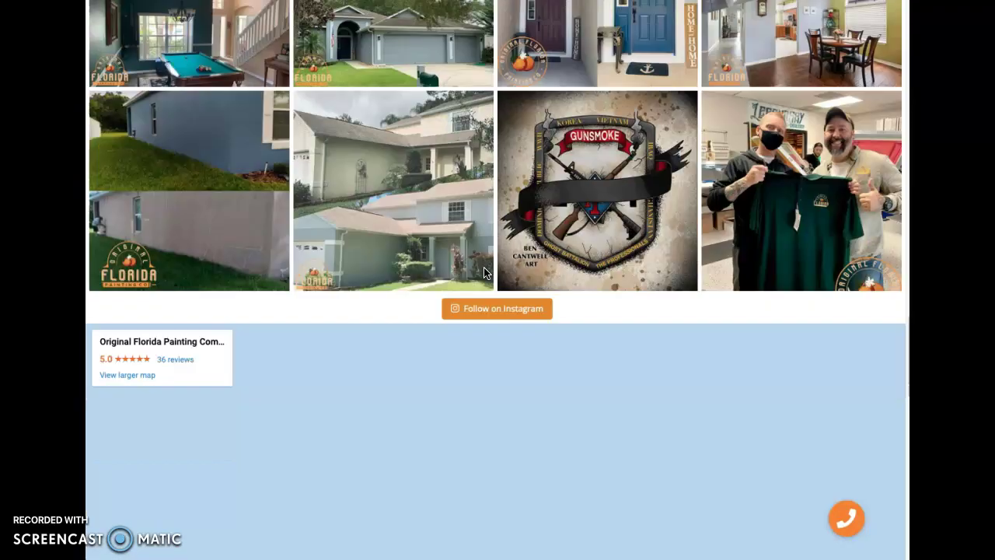
{"action": "scroll", "coordinate": [484, 269], "scroll_direction": "up", "scroll_amount": 8}
{"action": "scroll", "coordinate": [484, 270], "scroll_direction": "up", "scroll_amount": 10}
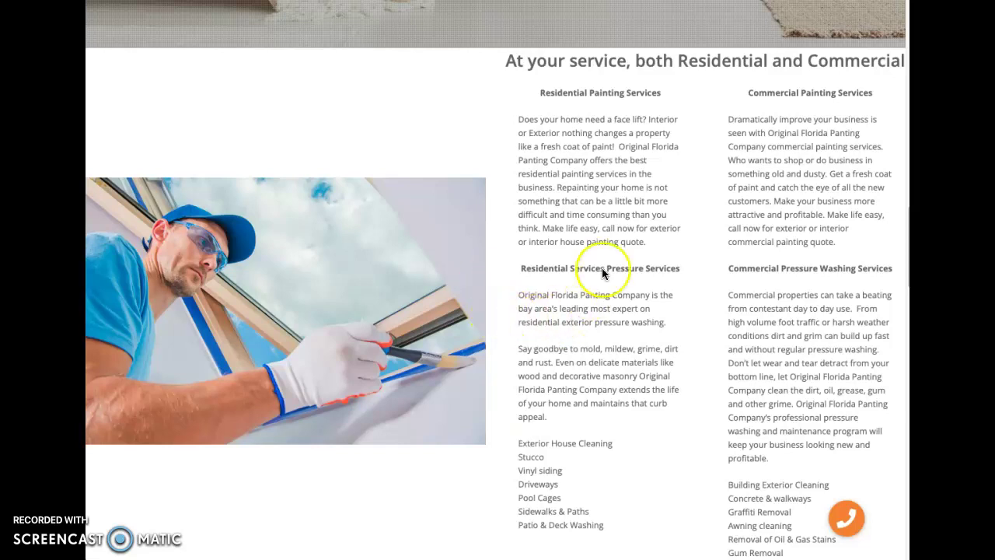
{"action": "scroll", "coordinate": [561, 270], "scroll_direction": "up", "scroll_amount": 1}
{"action": "scroll", "coordinate": [560, 269], "scroll_direction": "up", "scroll_amount": 15}
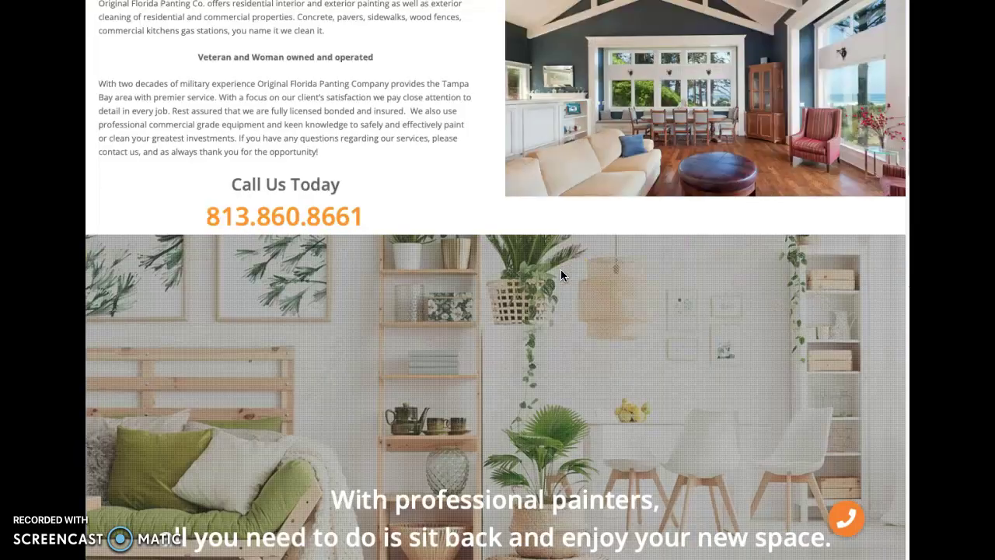
{"action": "scroll", "coordinate": [561, 274], "scroll_direction": "up", "scroll_amount": 3}
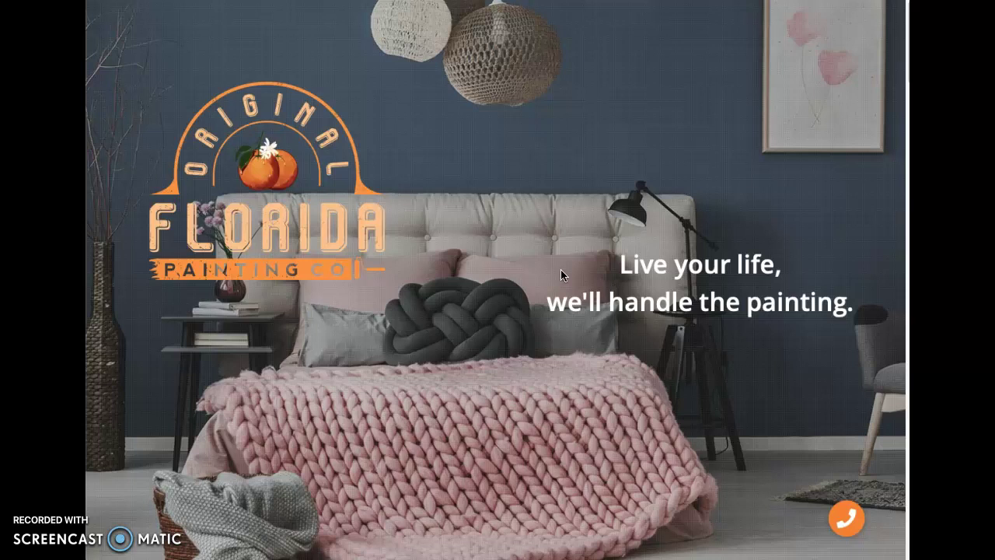
- Return to the Google results for "painting contractor tampa fl" and examine the map listings and top organic results
{"action": "key", "text": "alt+Left"}
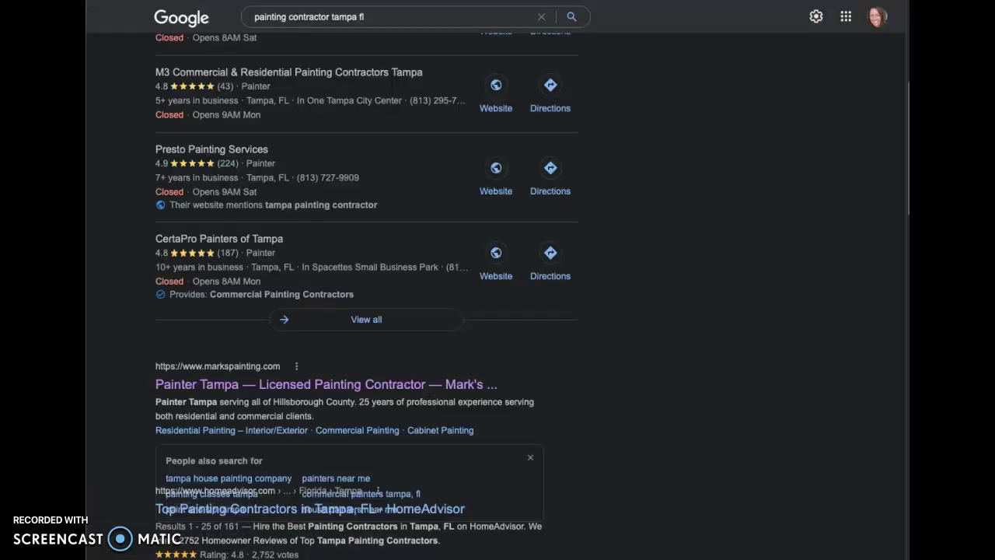
{"action": "scroll", "coordinate": [614, 230], "scroll_direction": "up", "scroll_amount": 4}
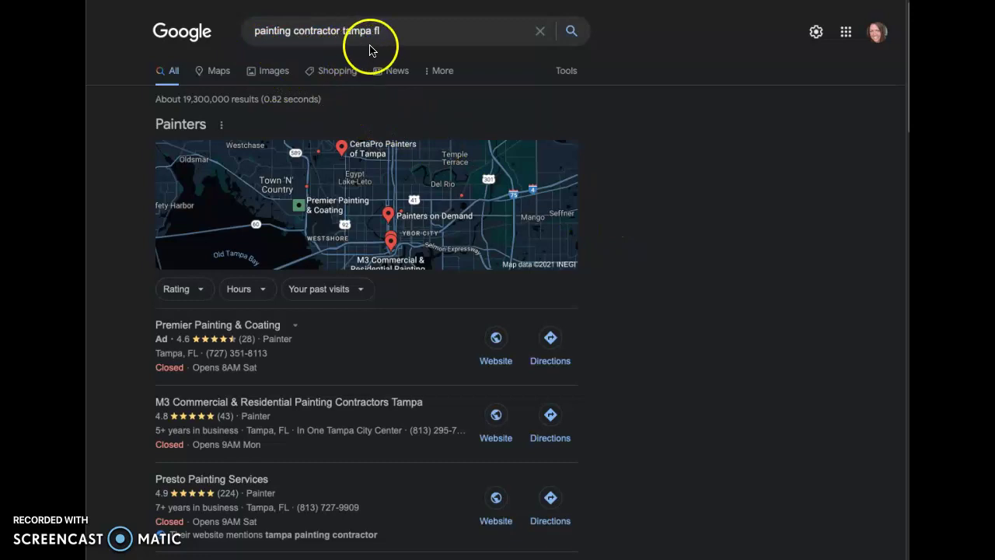
{"action": "scroll", "coordinate": [599, 285], "scroll_direction": "down", "scroll_amount": 1}
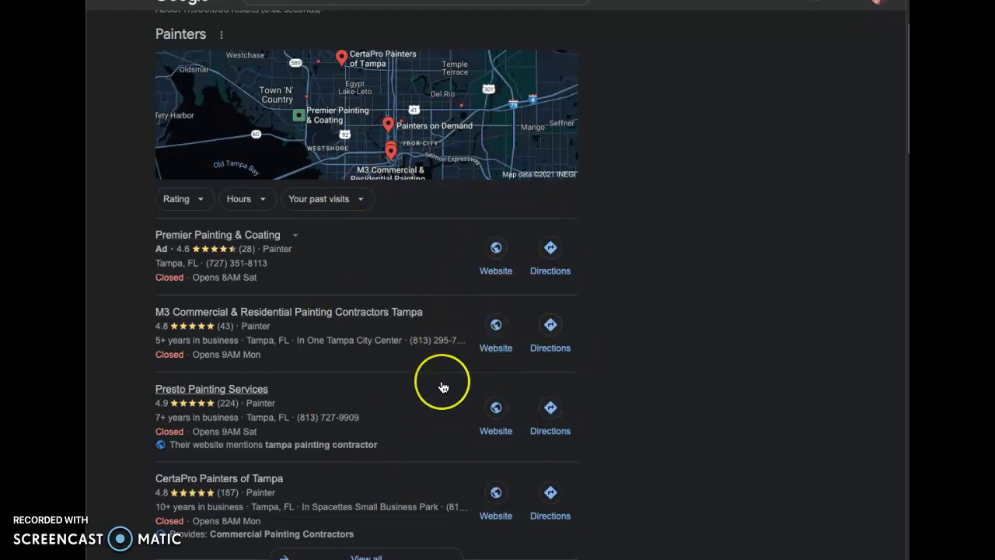
{"action": "scroll", "coordinate": [443, 388], "scroll_direction": "down", "scroll_amount": 2}
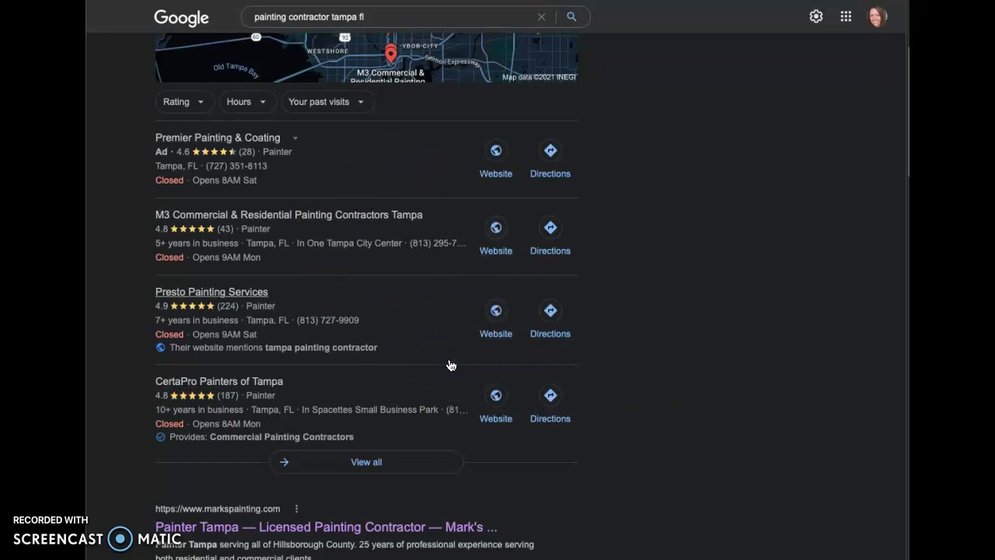
{"action": "scroll", "coordinate": [450, 365], "scroll_direction": "down", "scroll_amount": 1}
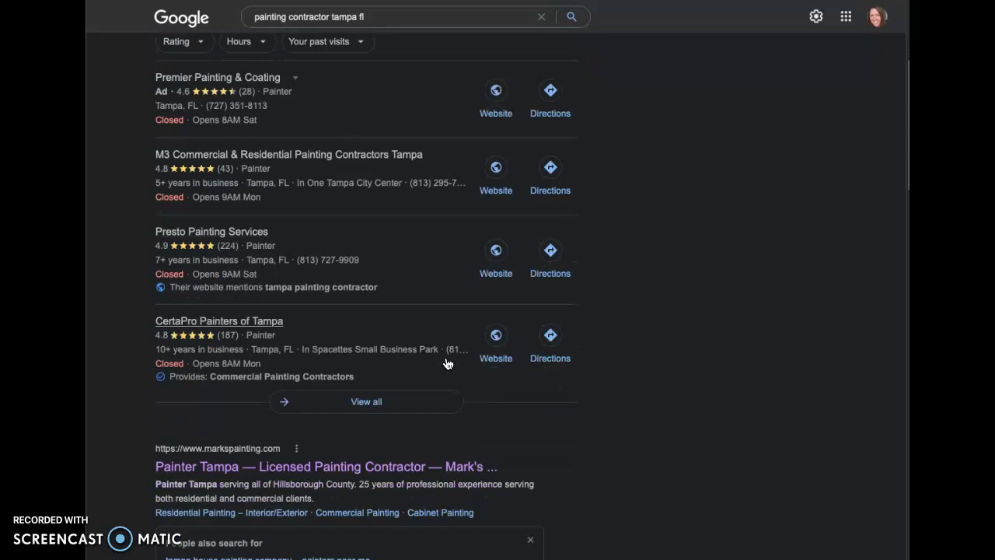
{"action": "scroll", "coordinate": [449, 364], "scroll_direction": "down", "scroll_amount": 1}
{"action": "scroll", "coordinate": [448, 364], "scroll_direction": "down", "scroll_amount": 4}
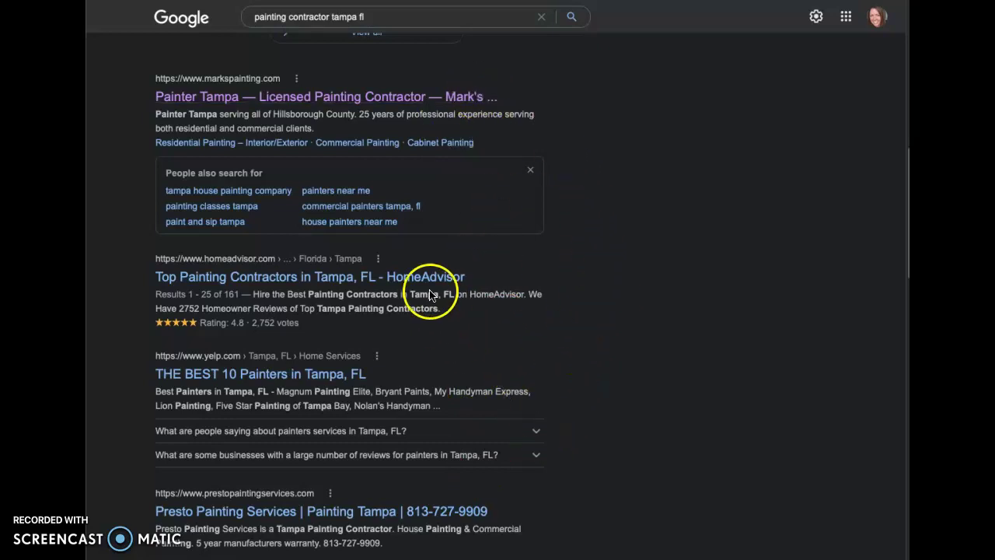
{"action": "scroll", "coordinate": [589, 135], "scroll_direction": "up", "scroll_amount": 2}
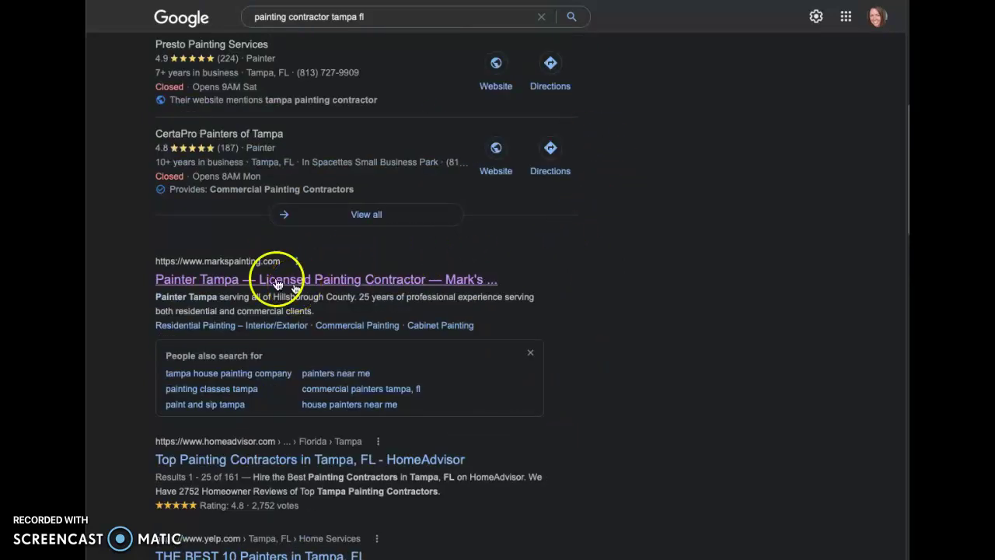
- Open the Mark's Painting website and review its homepage content from the introduction to the contact form
{"action": "key", "text": "alt+Right"}
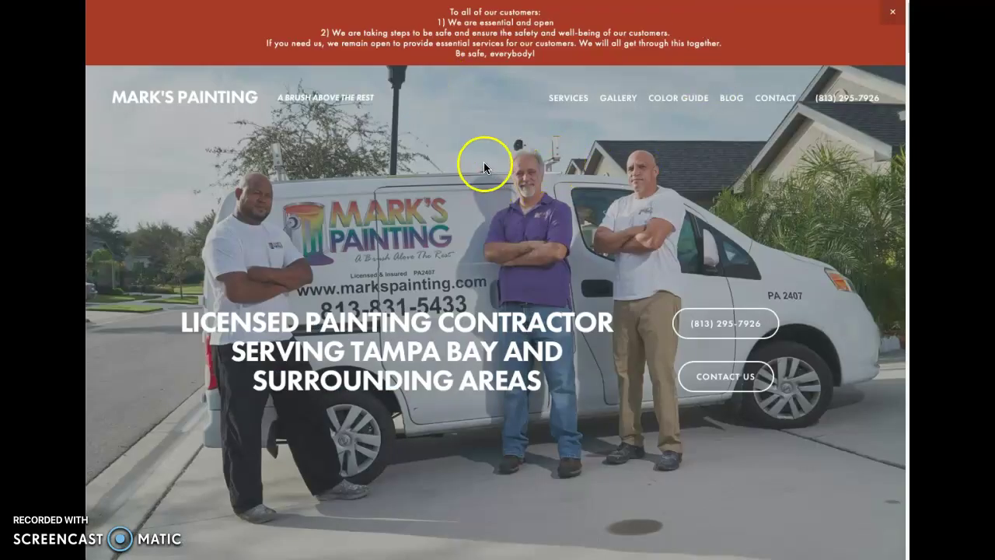
{"action": "scroll", "coordinate": [510, 268], "scroll_direction": "down", "scroll_amount": 6}
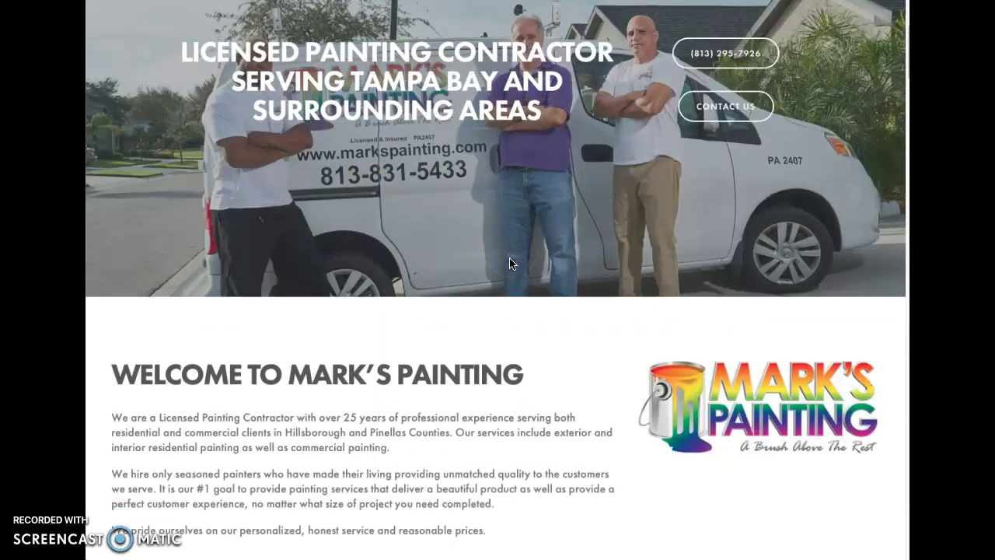
{"action": "scroll", "coordinate": [510, 263], "scroll_direction": "down", "scroll_amount": 15}
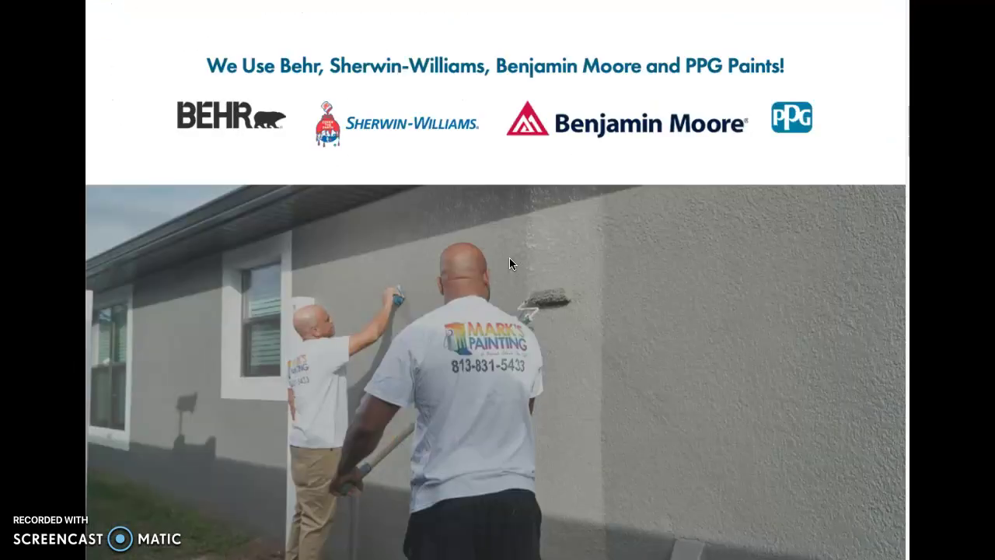
{"action": "scroll", "coordinate": [510, 263], "scroll_direction": "down", "scroll_amount": 15}
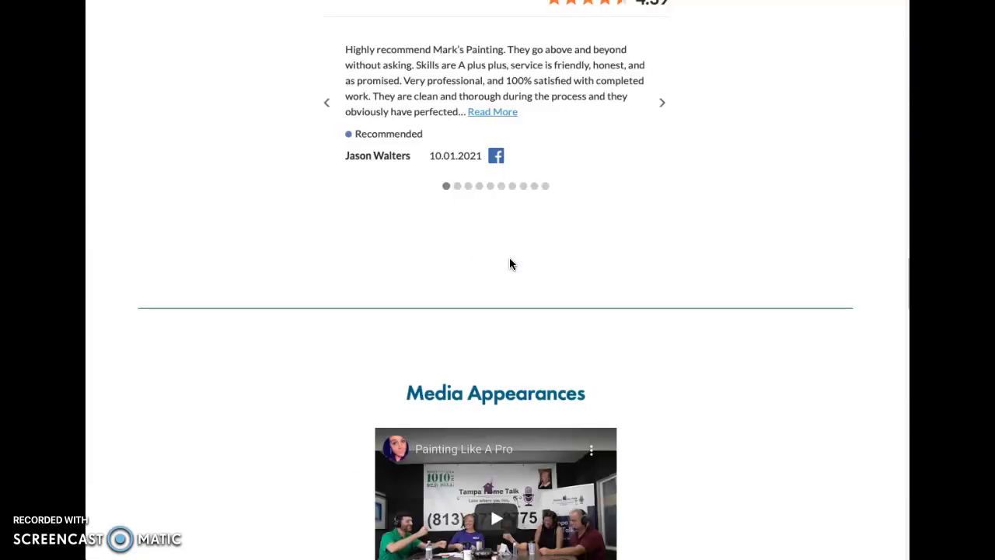
{"action": "scroll", "coordinate": [511, 264], "scroll_direction": "down", "scroll_amount": 8}
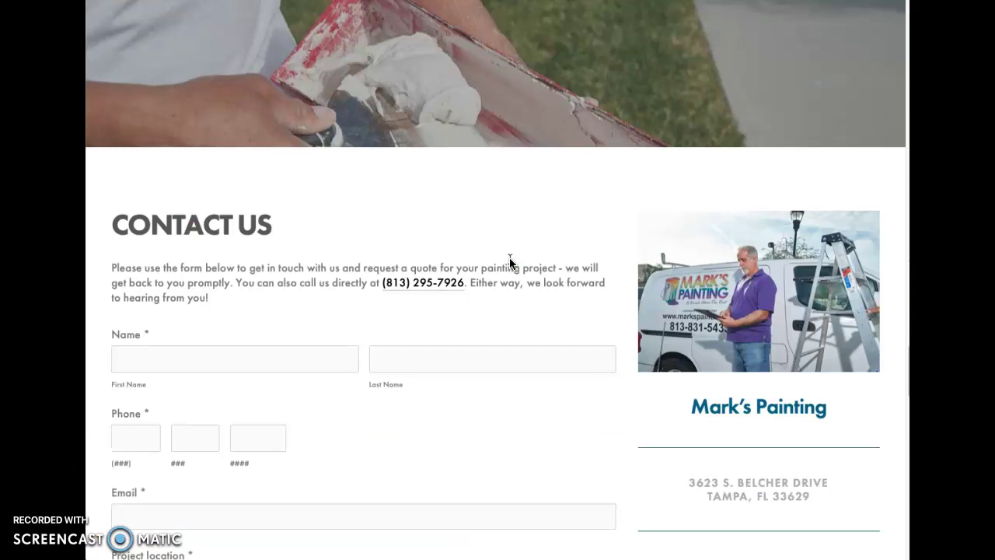
{"action": "scroll", "coordinate": [510, 263], "scroll_direction": "up", "scroll_amount": 20}
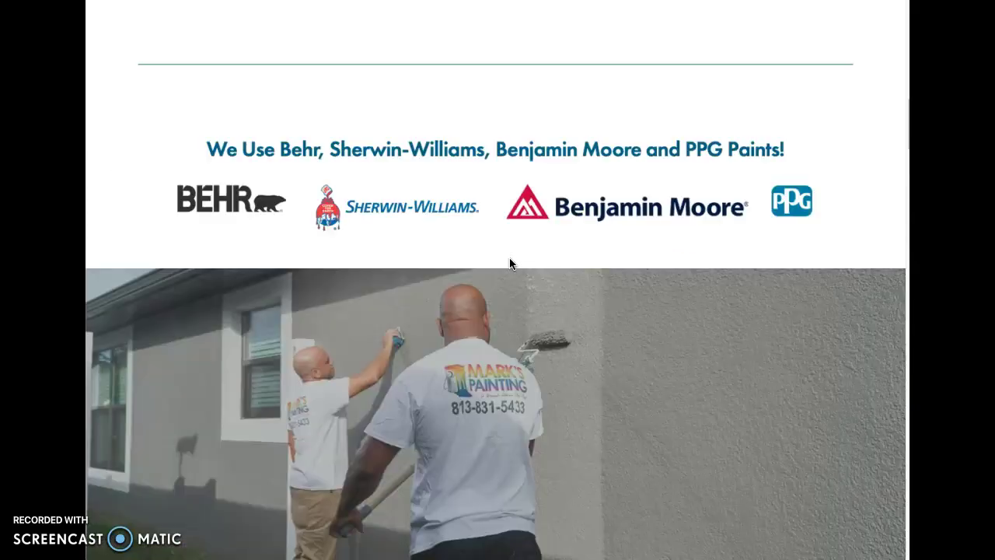
{"action": "scroll", "coordinate": [510, 263], "scroll_direction": "up", "scroll_amount": 8}
{"action": "left_click", "coordinate": [509, 270]}
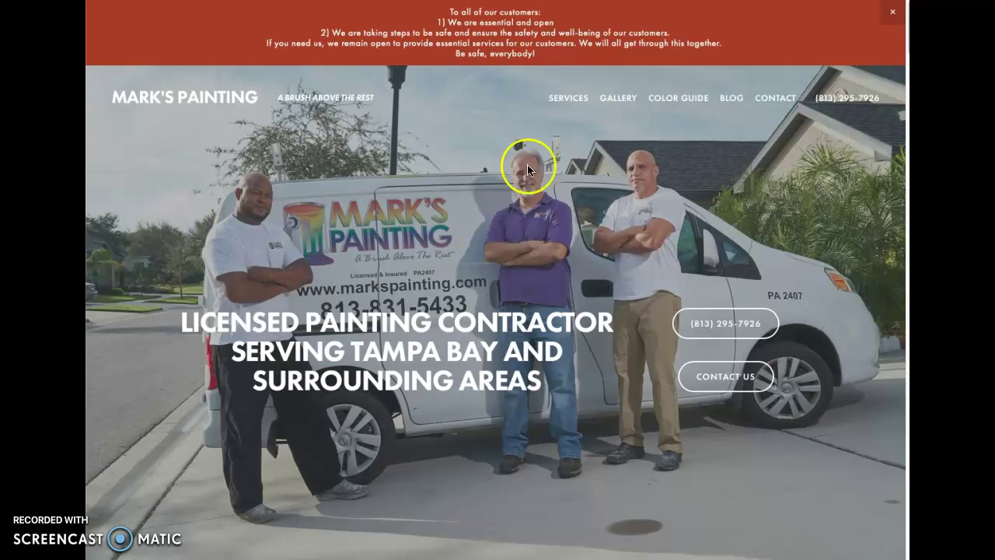
{"action": "key", "text": "ctrl+Tab"}
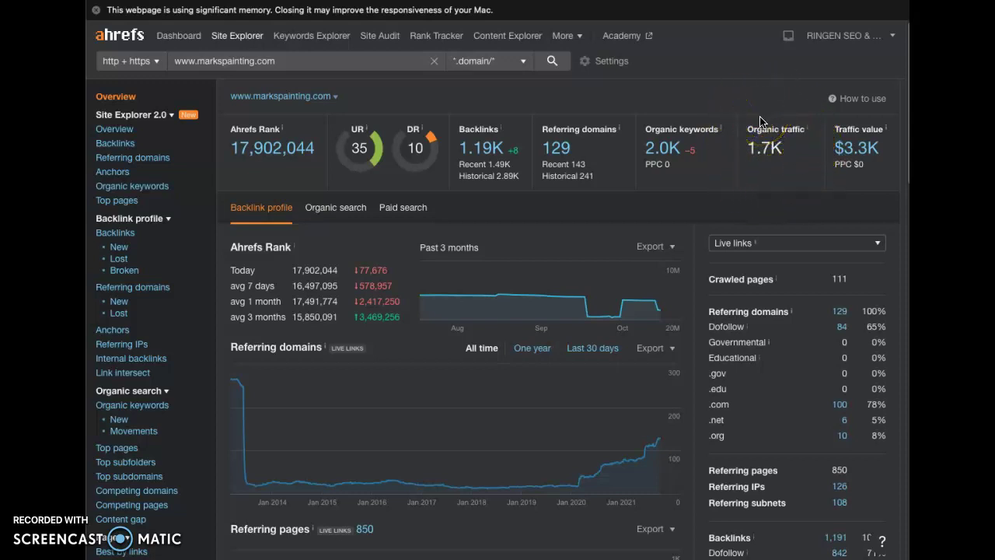
{"action": "left_click", "coordinate": [673, 156]}
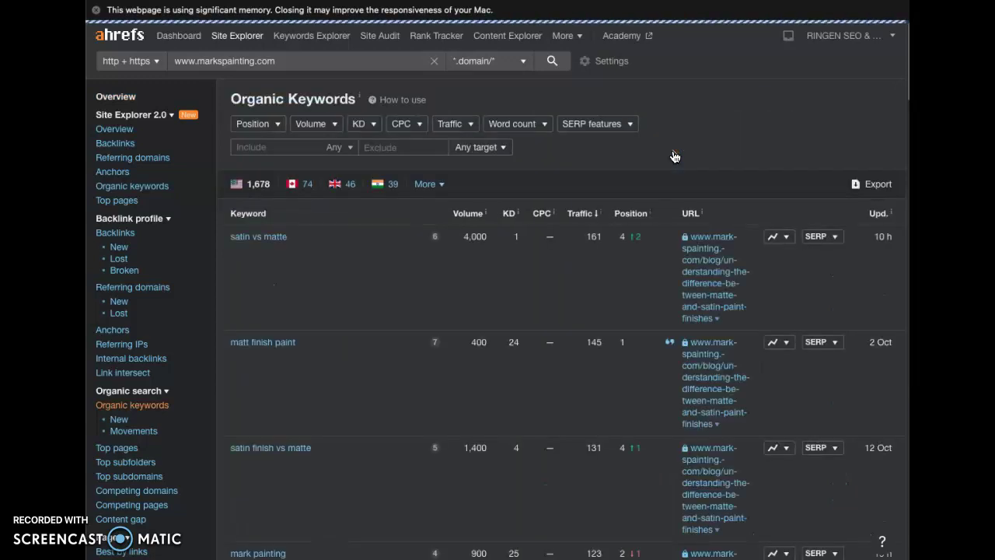
{"action": "scroll", "coordinate": [346, 336], "scroll_direction": "down", "scroll_amount": 5}
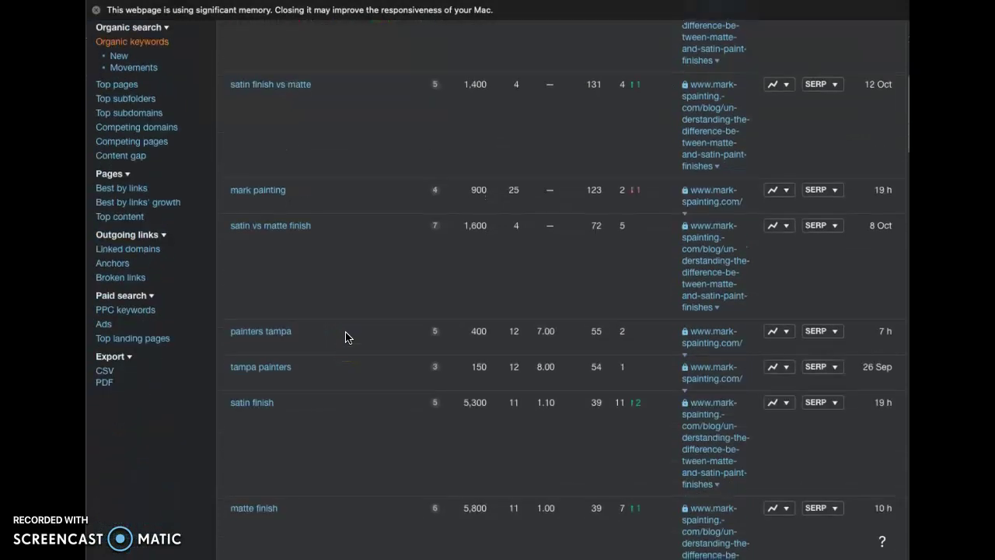
{"action": "scroll", "coordinate": [345, 335], "scroll_direction": "down", "scroll_amount": 2}
{"action": "scroll", "coordinate": [355, 289], "scroll_direction": "up", "scroll_amount": 4}
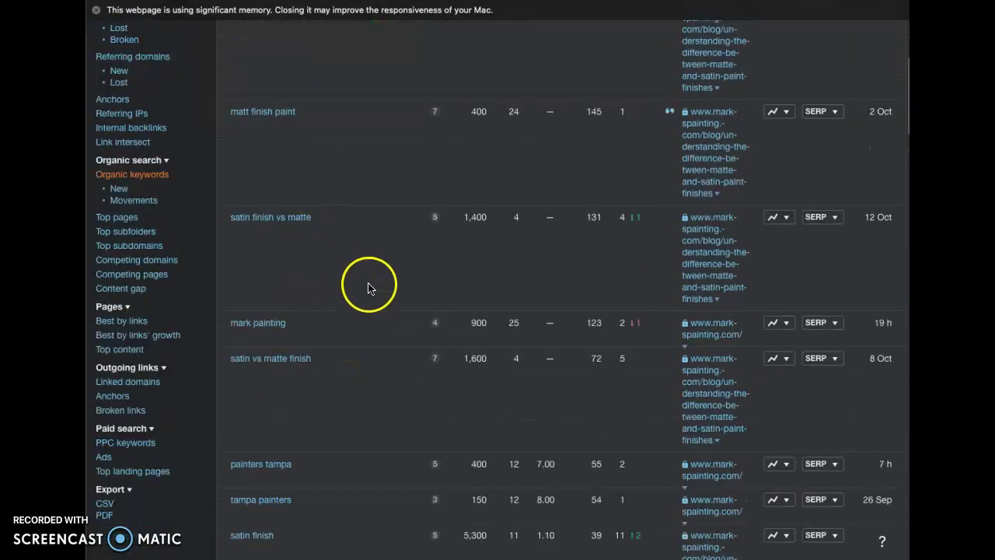
{"action": "scroll", "coordinate": [362, 303], "scroll_direction": "down", "scroll_amount": 5}
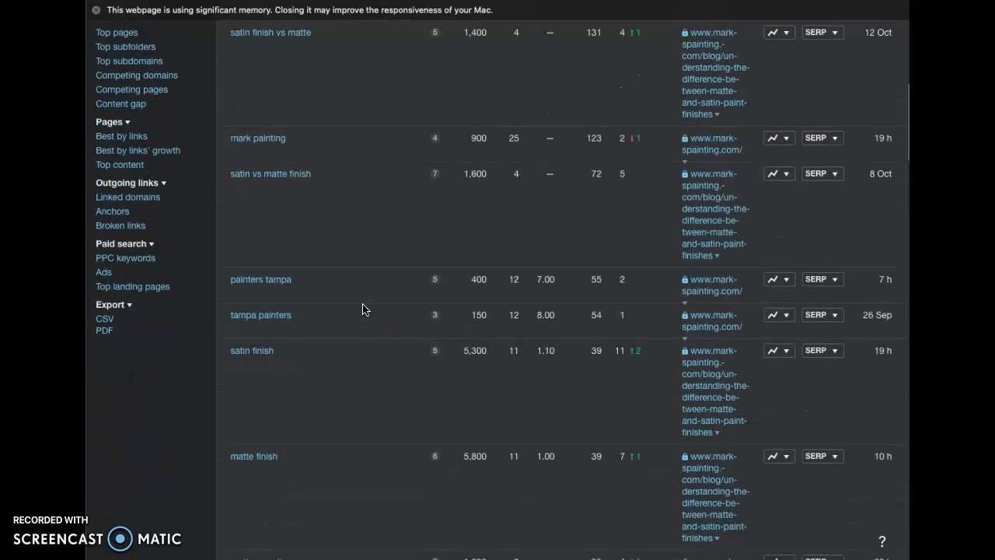
{"action": "scroll", "coordinate": [363, 309], "scroll_direction": "down", "scroll_amount": 2}
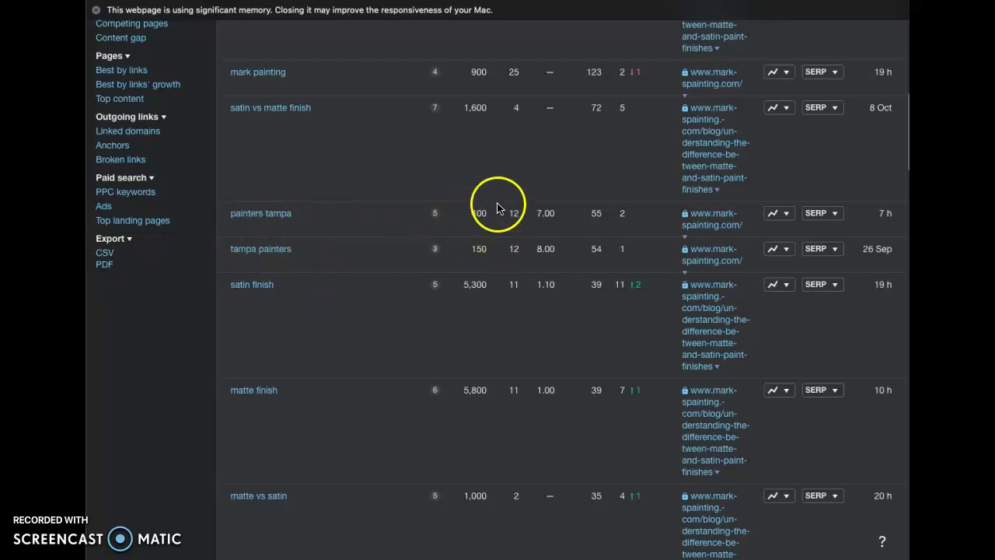
{"action": "mouse_move", "coordinate": [424, 252]}
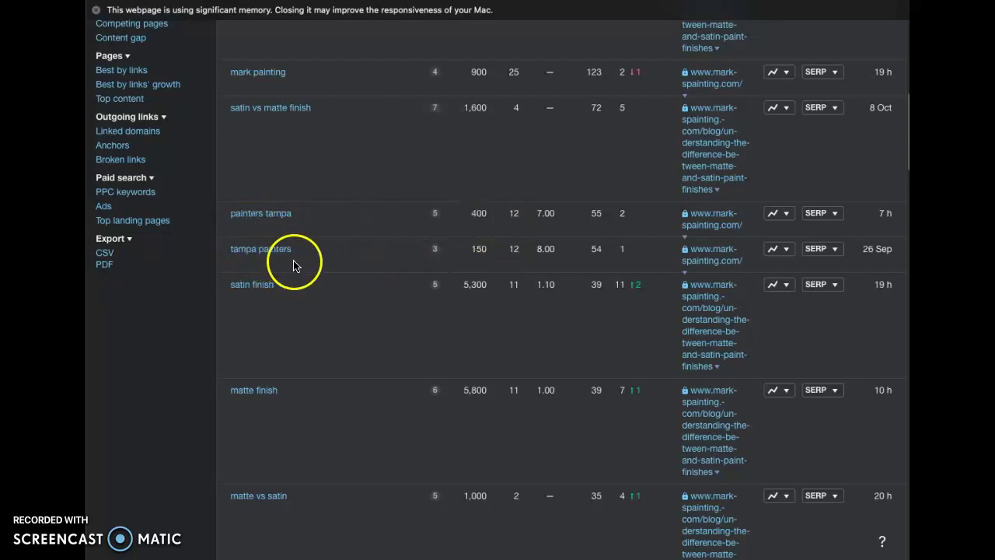
- Examine the lower-traffic keywords further down the list for Tampa painting searches and their ranking positions
{"action": "scroll", "coordinate": [369, 360], "scroll_direction": "down", "scroll_amount": 5}
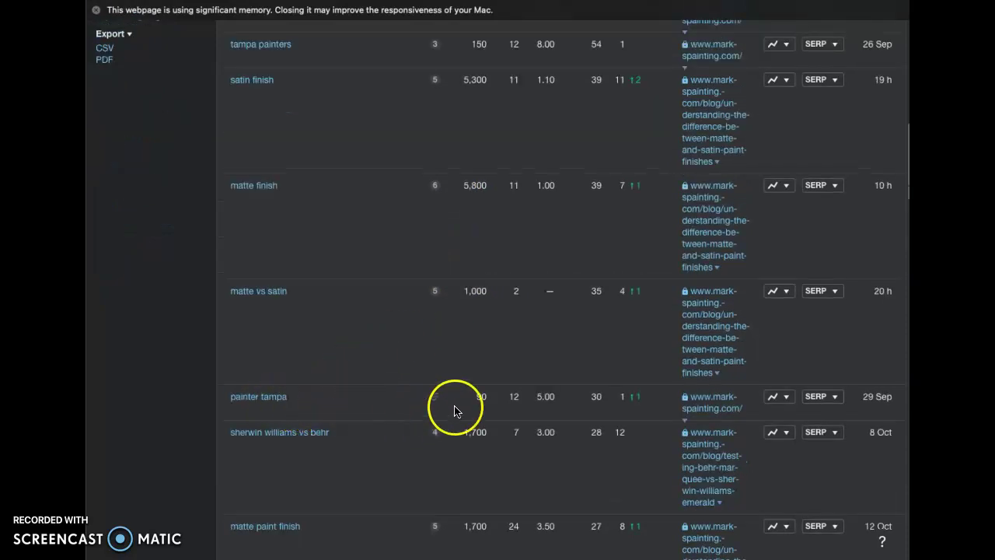
{"action": "scroll", "coordinate": [375, 402], "scroll_direction": "down", "scroll_amount": 7}
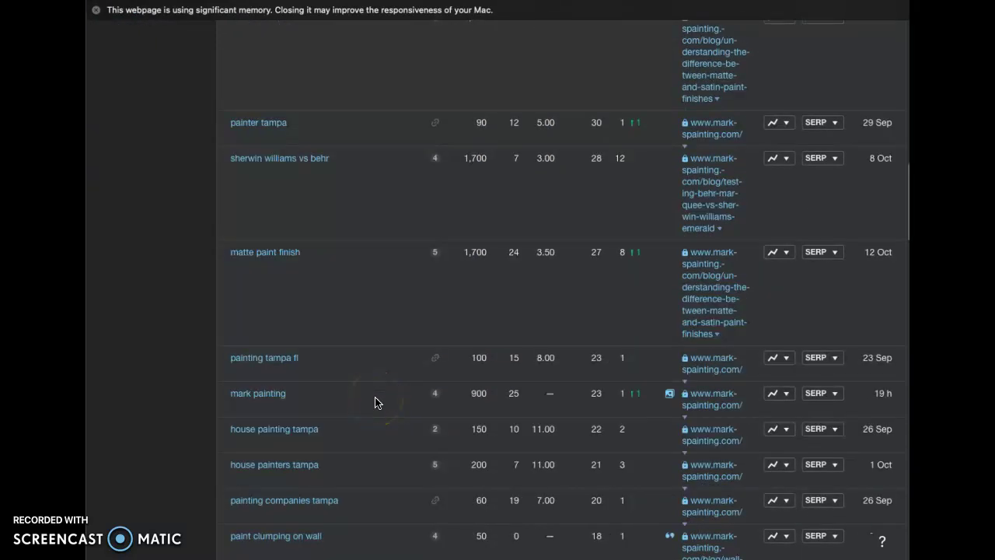
{"action": "scroll", "coordinate": [376, 402], "scroll_direction": "down", "scroll_amount": 2}
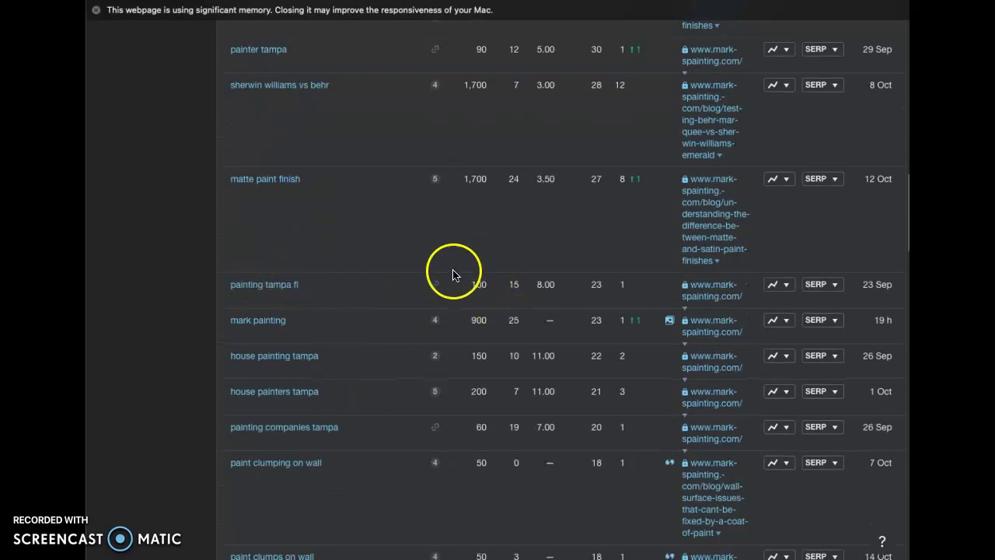
{"action": "scroll", "coordinate": [389, 366], "scroll_direction": "down", "scroll_amount": 5}
{"action": "scroll", "coordinate": [374, 379], "scroll_direction": "down", "scroll_amount": 5}
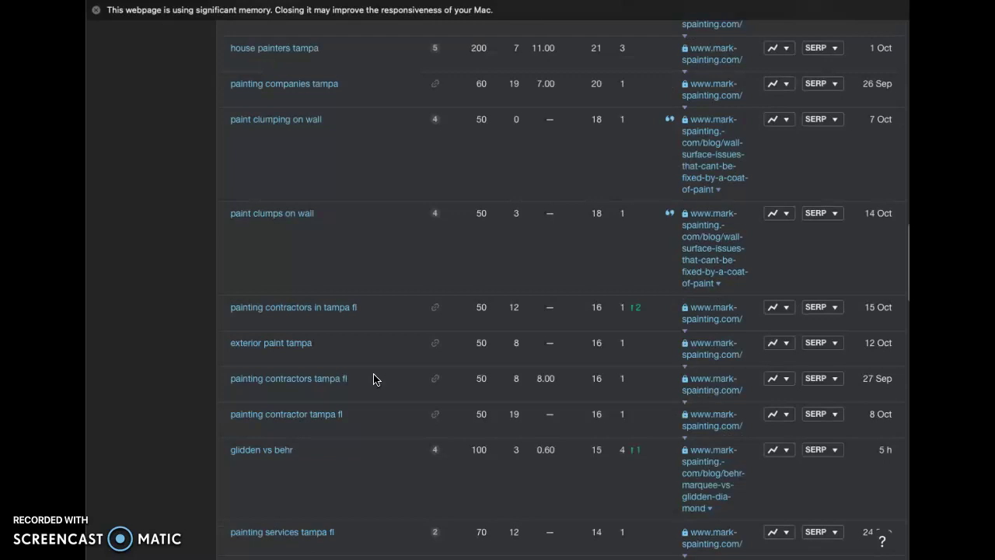
{"action": "scroll", "coordinate": [384, 324], "scroll_direction": "up", "scroll_amount": 15}
{"action": "scroll", "coordinate": [384, 325], "scroll_direction": "up", "scroll_amount": 10}
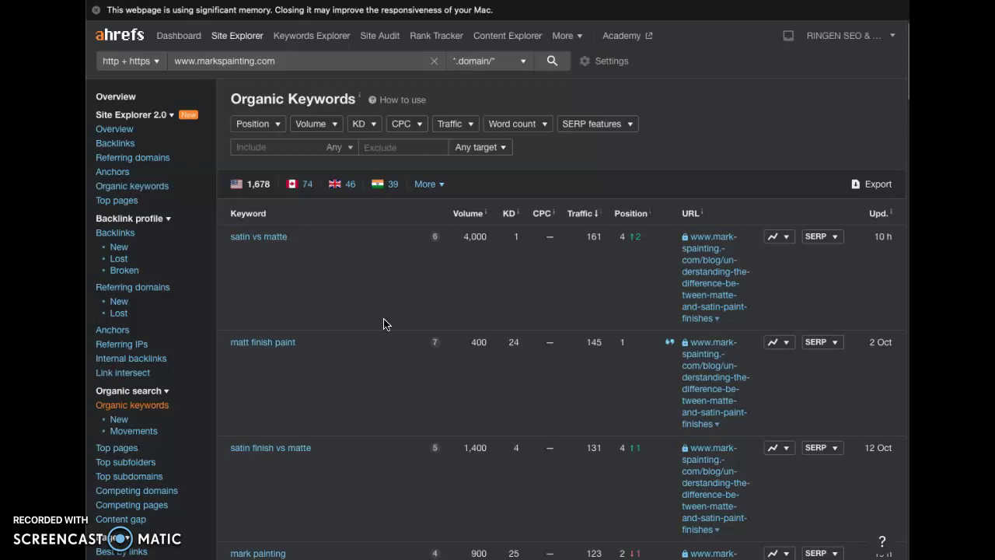
- Switch to the Site Explorer overview of originalfloridapaintingcompany.com
{"action": "left_click", "coordinate": [871, 2]}
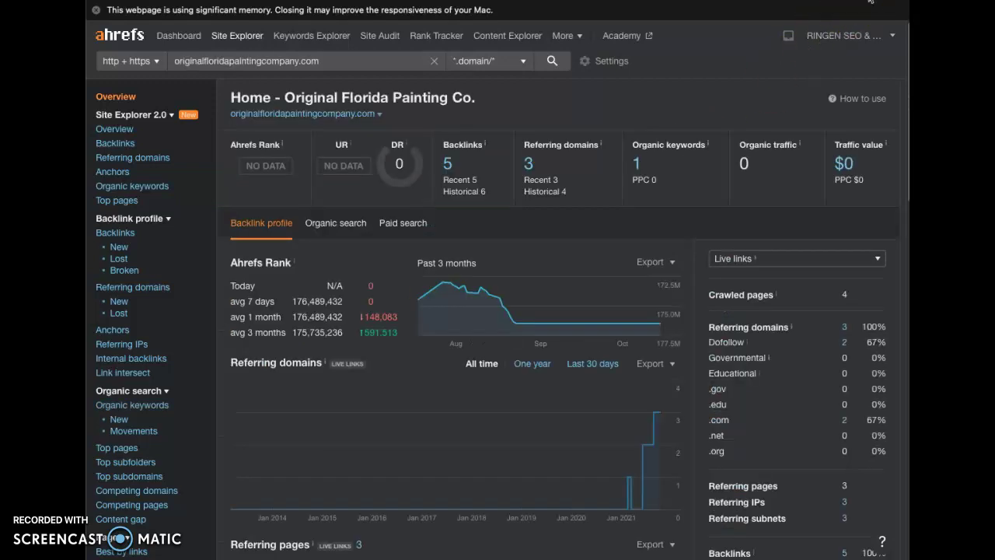